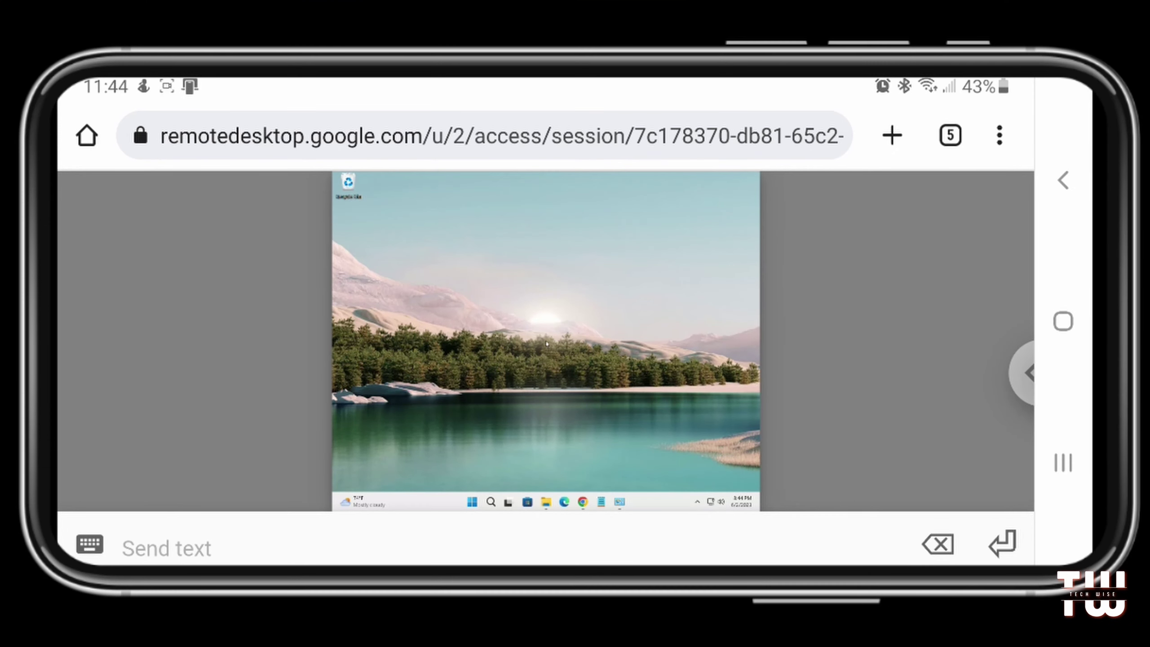
Zoom the phone's remote view and show the remote PC's Documents folder in File Explorer.
{"action": "scroll", "coordinate": [546, 339], "scroll_direction": "up", "scroll_amount": 5}
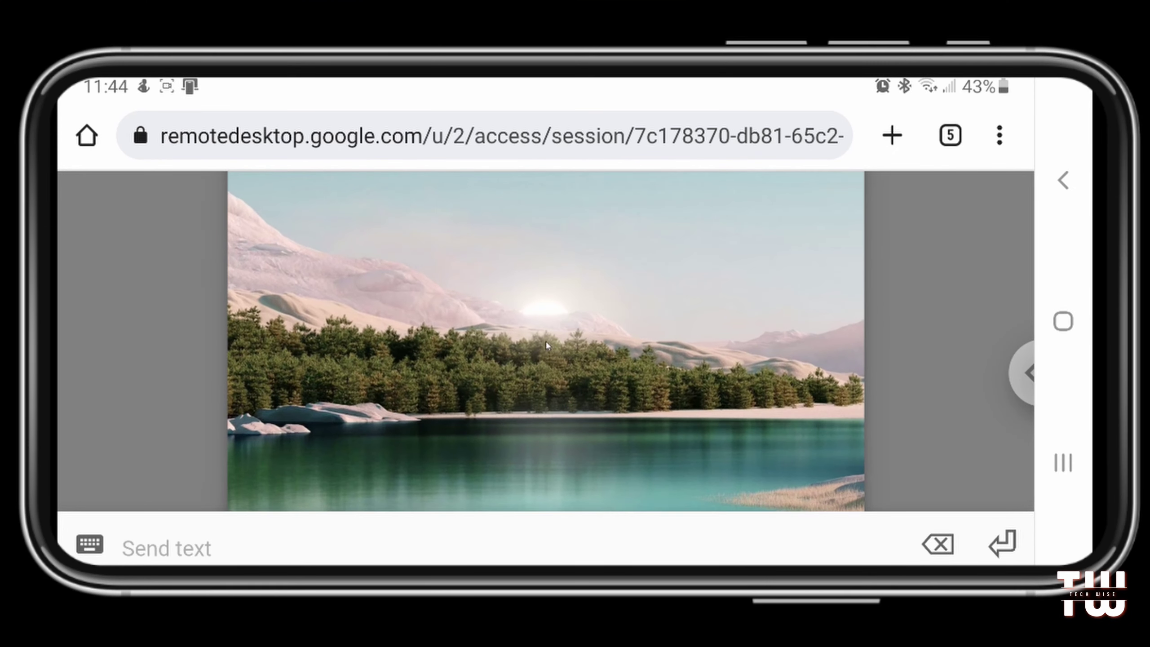
{"action": "left_click", "coordinate": [385, 347]}
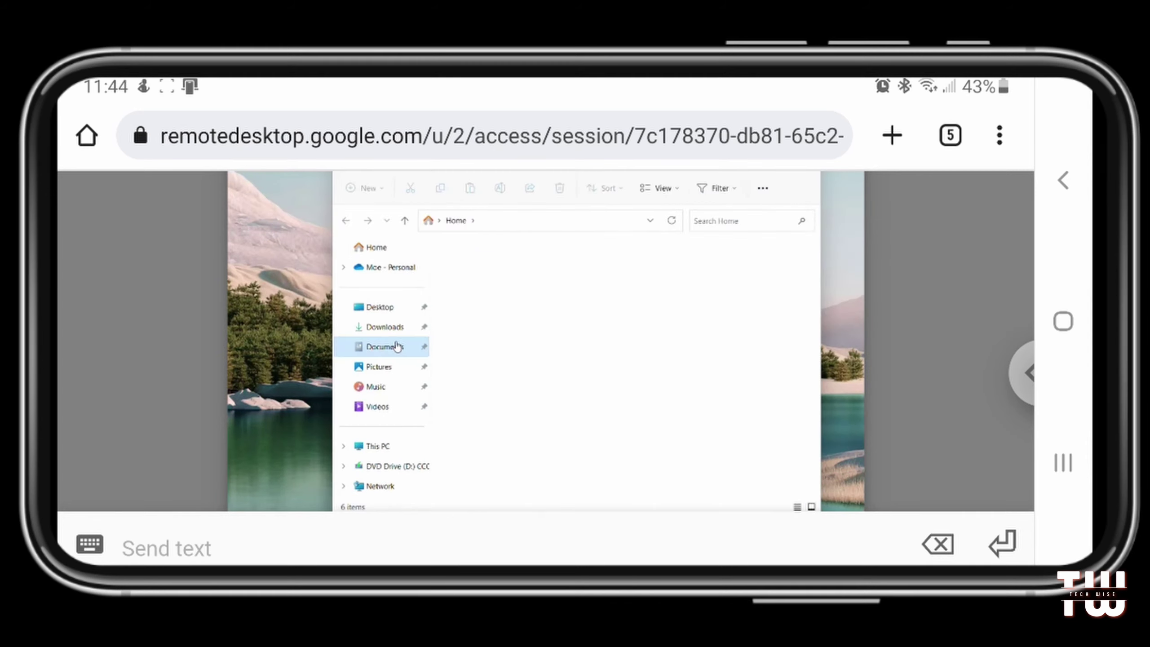
{"action": "scroll", "coordinate": [428, 342], "scroll_direction": "up", "scroll_amount": 3}
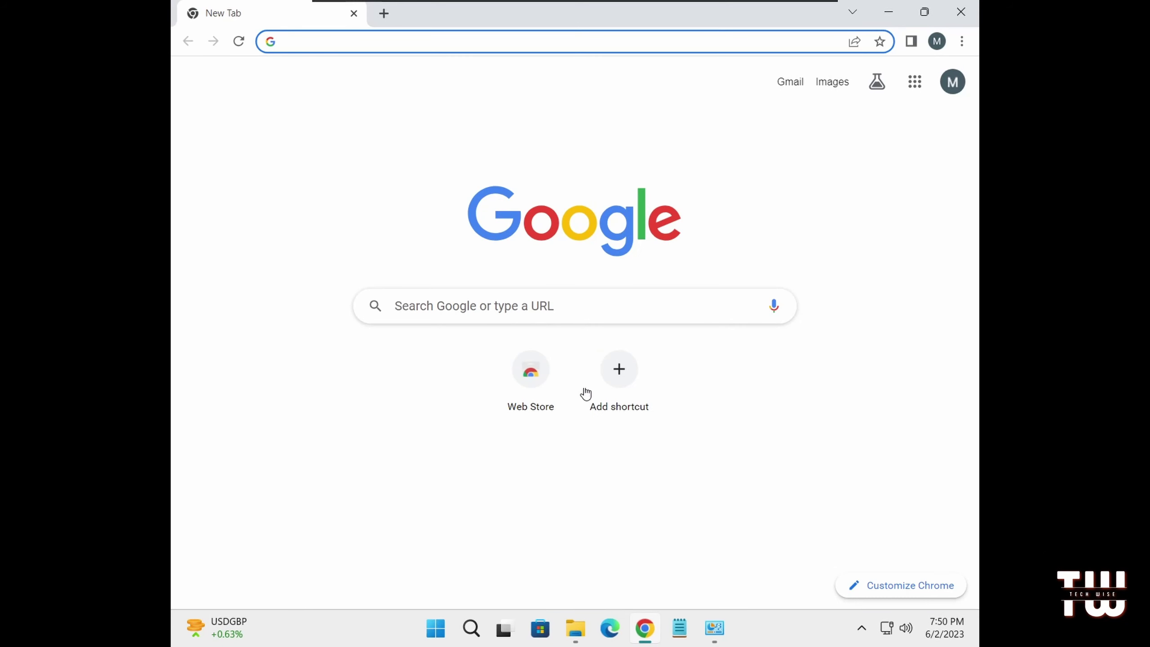
Search 'chrome remote desktop', reach its Remote Access page and add the extension to Chrome.
{"action": "left_click", "coordinate": [530, 312]}
{"action": "type", "text": "c"}
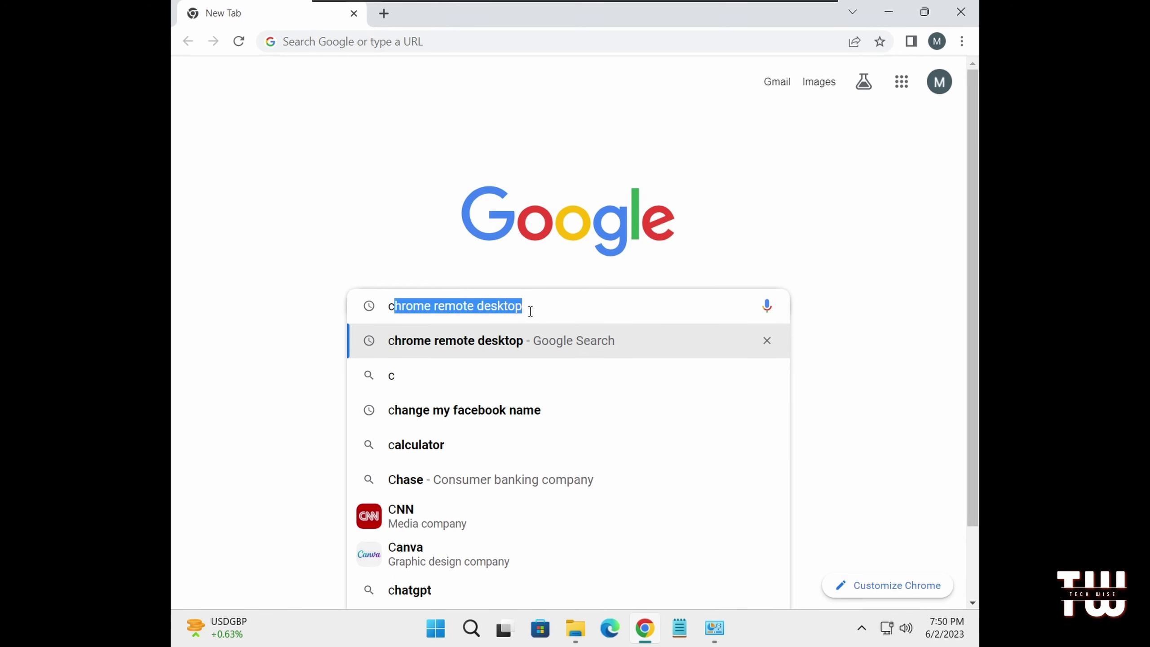
{"action": "key", "text": "Return"}
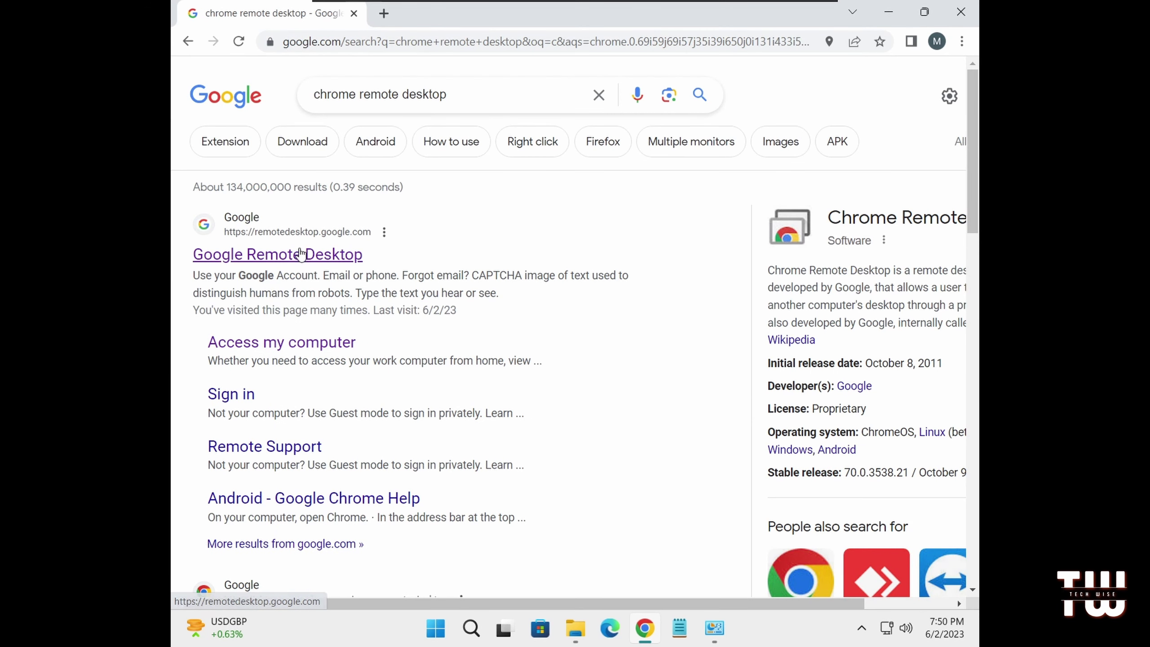
{"action": "left_click", "coordinate": [300, 254]}
{"action": "left_click", "coordinate": [281, 178]}
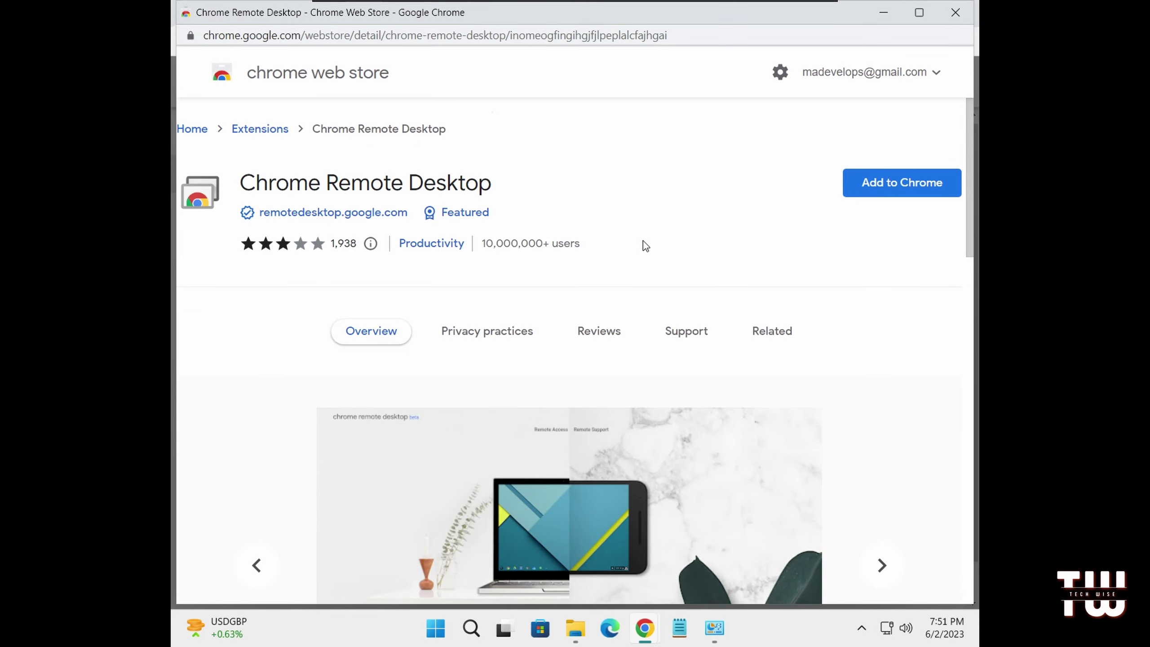
{"action": "left_click", "coordinate": [889, 187]}
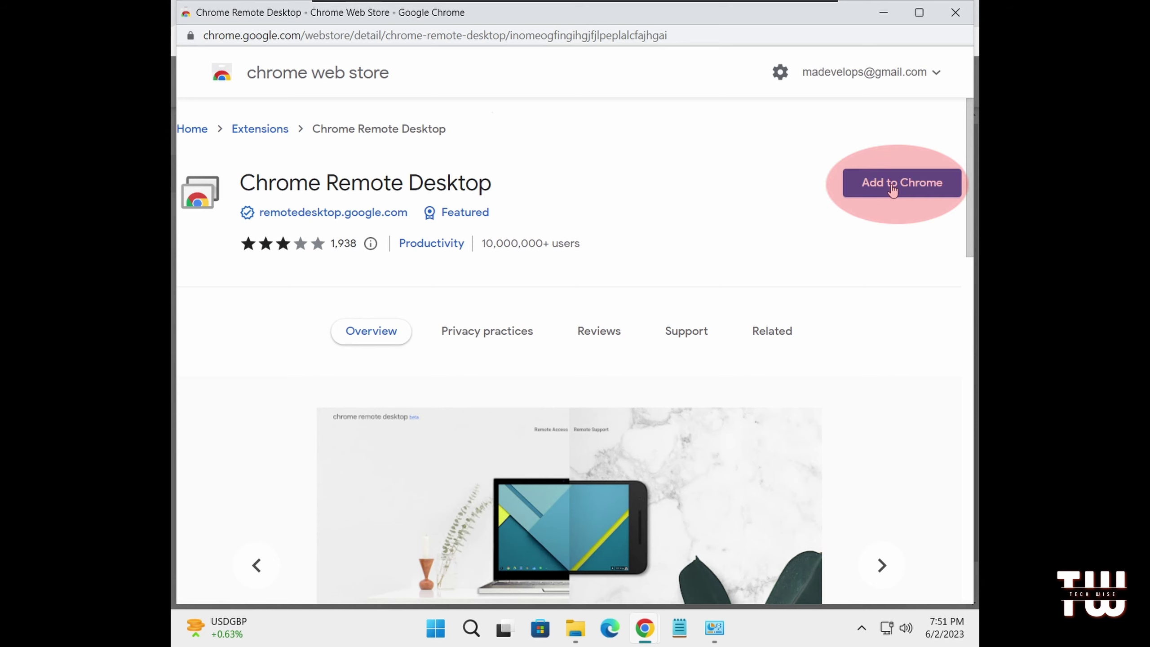
{"action": "left_click", "coordinate": [610, 189]}
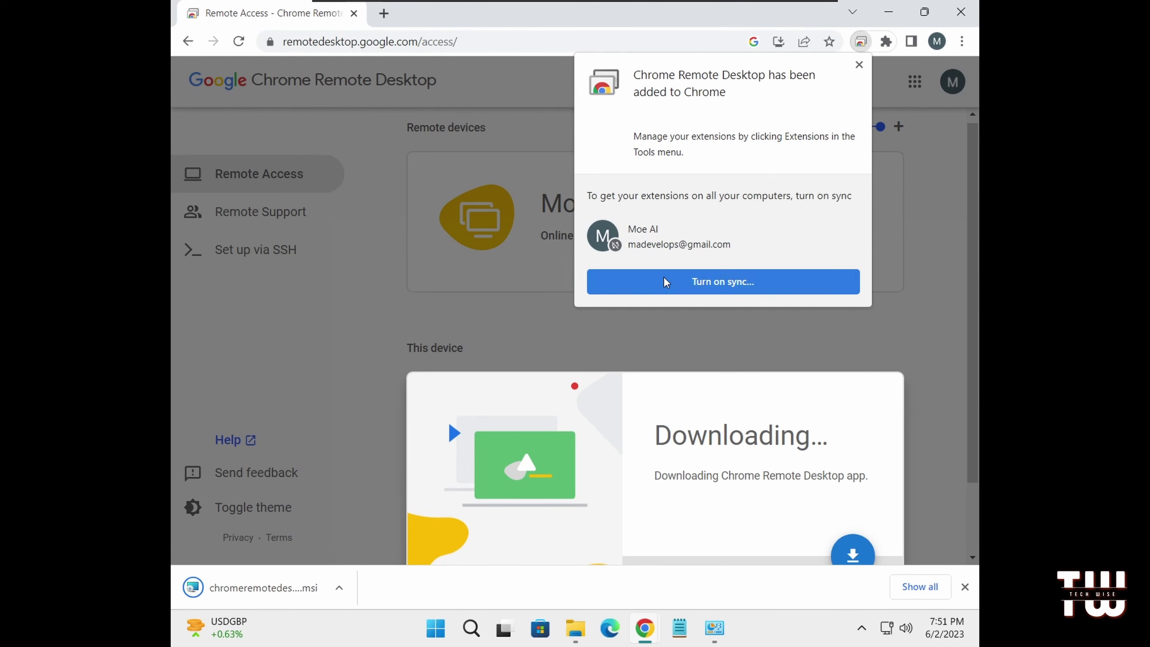
Decline Chrome sync, then accept and install the Chrome Remote Desktop host.
{"action": "left_click", "coordinate": [661, 276]}
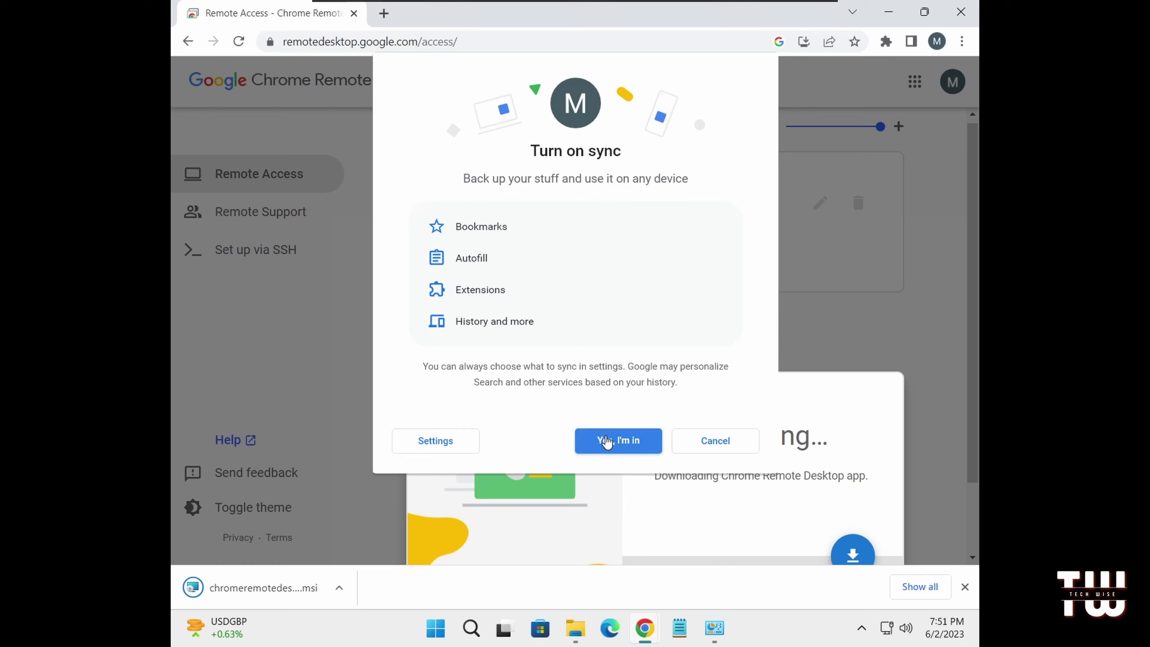
{"action": "left_click", "coordinate": [709, 438]}
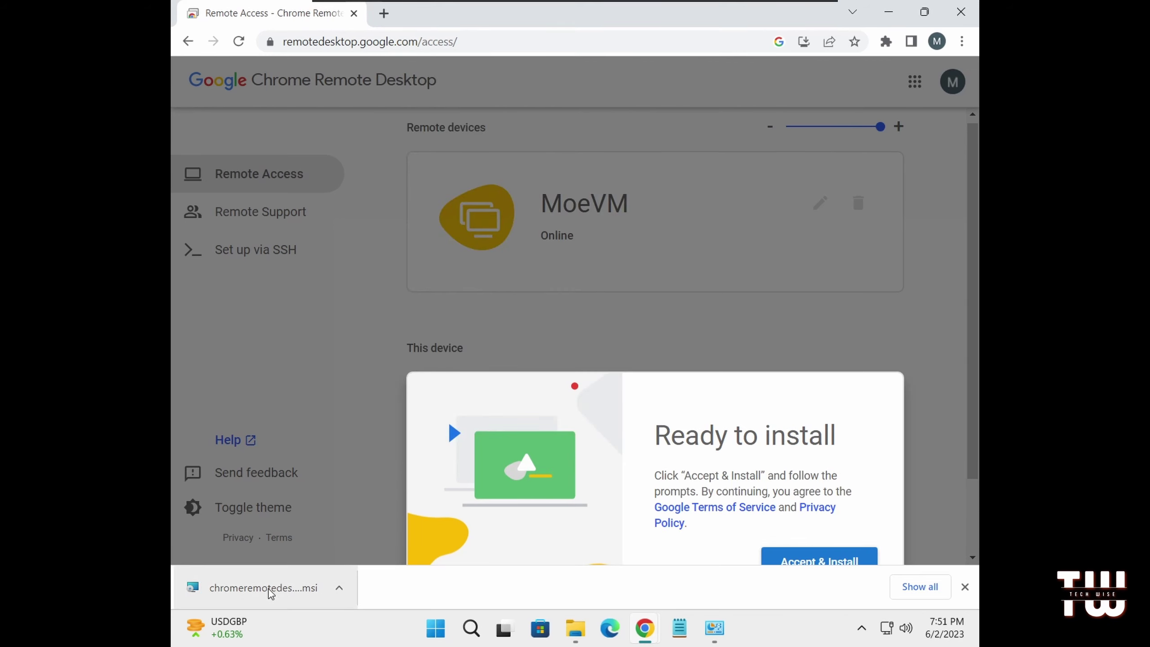
{"action": "scroll", "coordinate": [786, 534], "scroll_direction": "down", "scroll_amount": 2}
{"action": "left_click", "coordinate": [828, 482]}
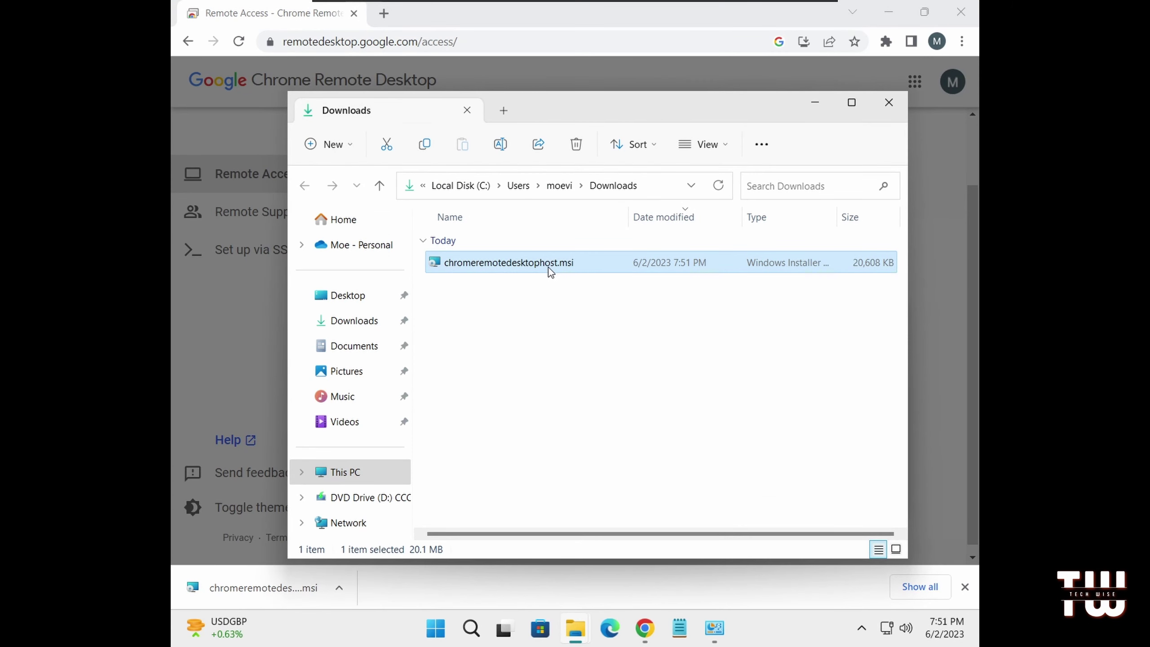
Run chromeremotedesktophost.msi from the Downloads folder.
{"action": "double_click", "coordinate": [549, 265]}
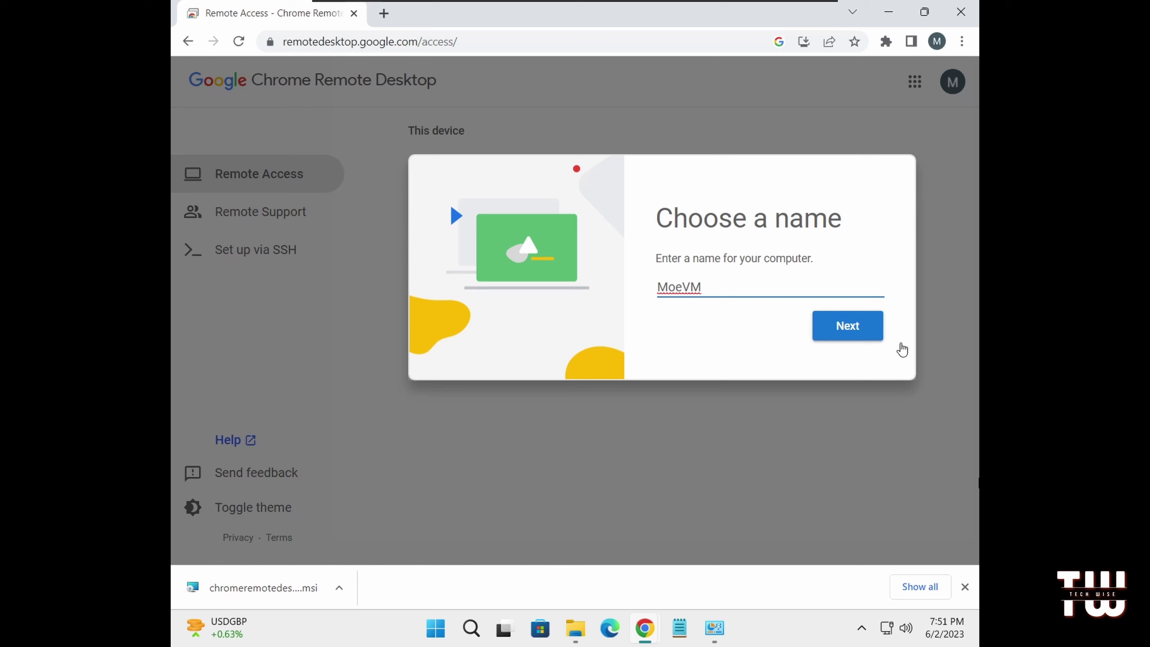
Keep the computer name MoeVM and set and confirm the six-digit access PIN.
{"action": "left_click", "coordinate": [839, 335]}
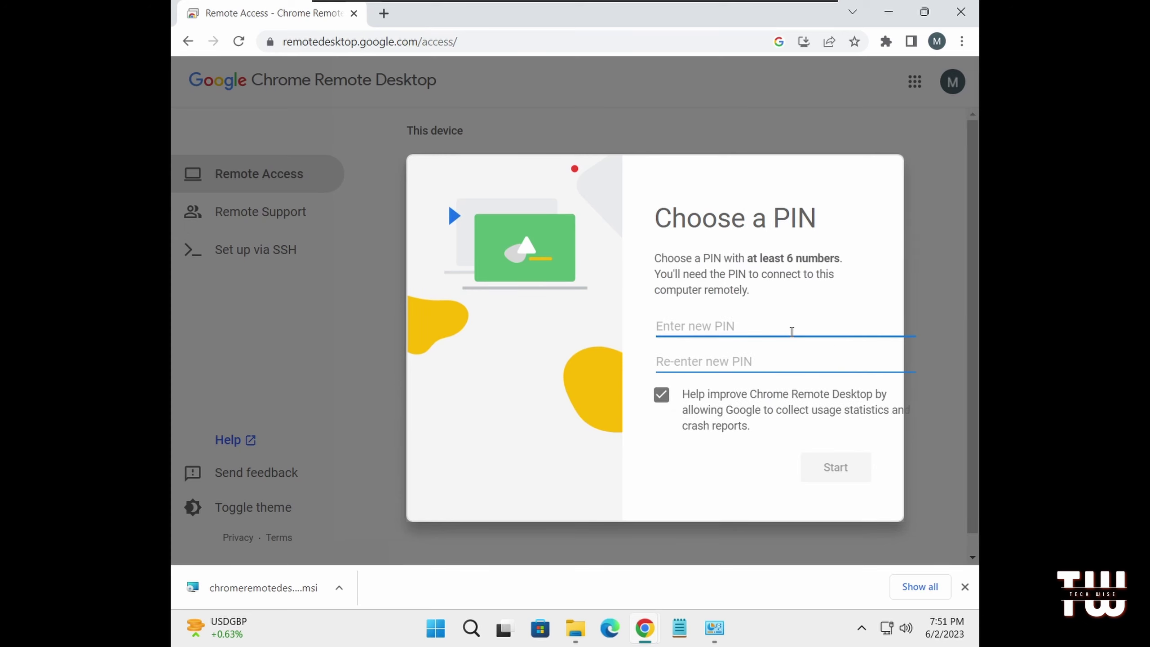
{"action": "type", "text": "1"}
{"action": "left_click", "coordinate": [781, 356]}
{"action": "key", "text": "Return"}
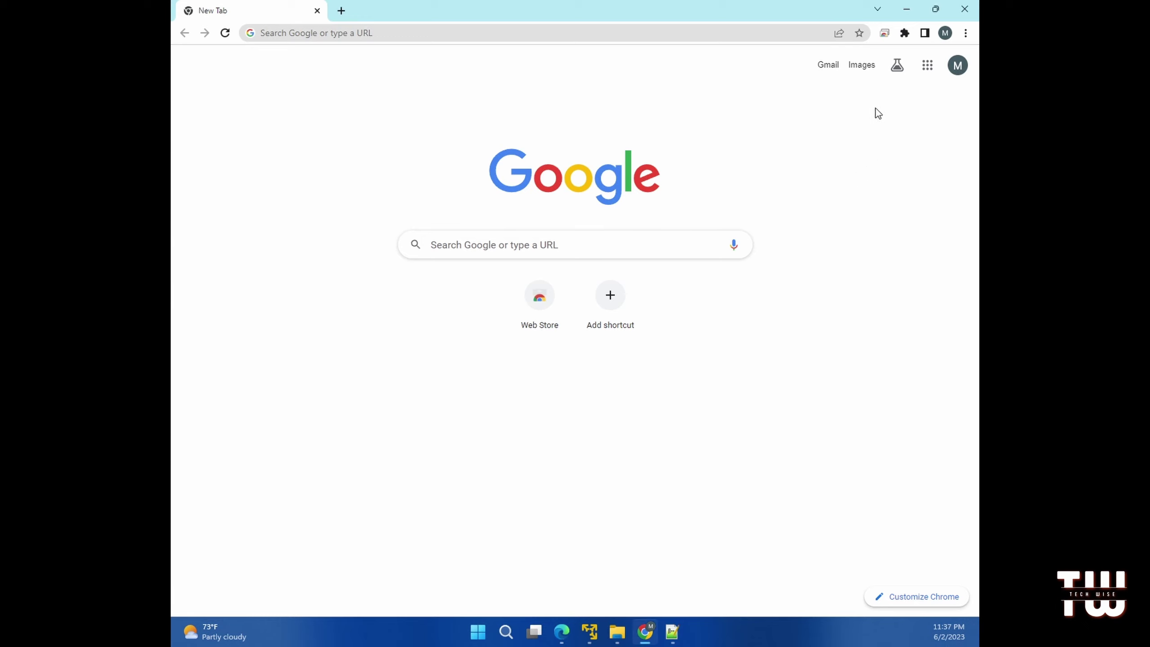
{"action": "left_click", "coordinate": [884, 34]}
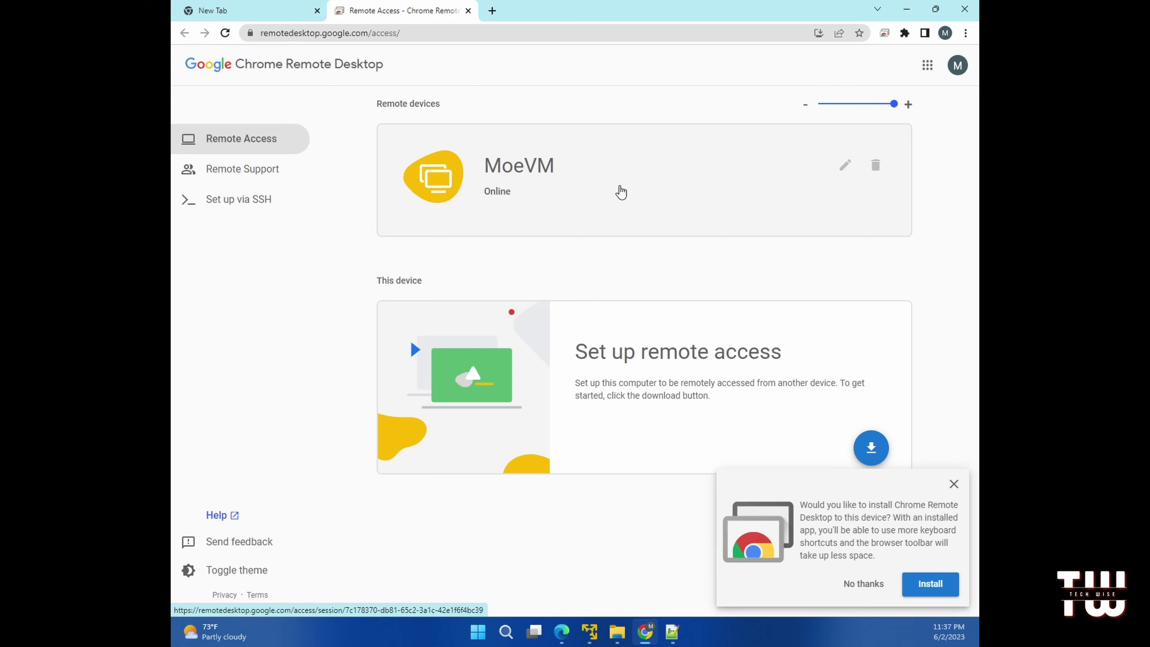
{"action": "left_click", "coordinate": [620, 188]}
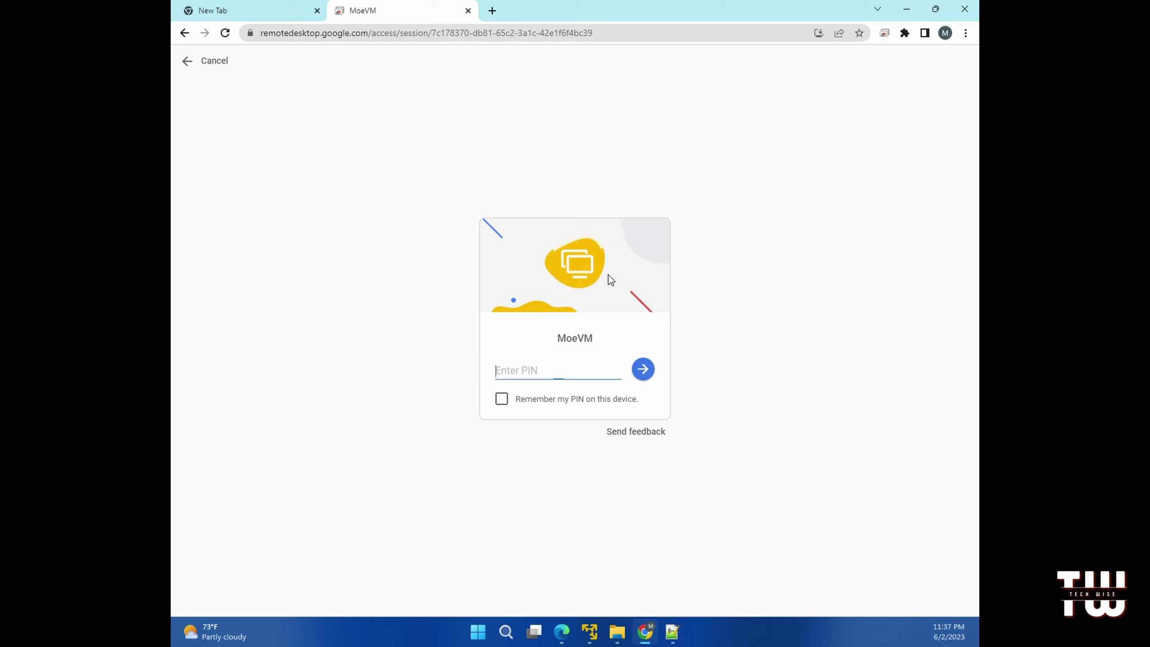
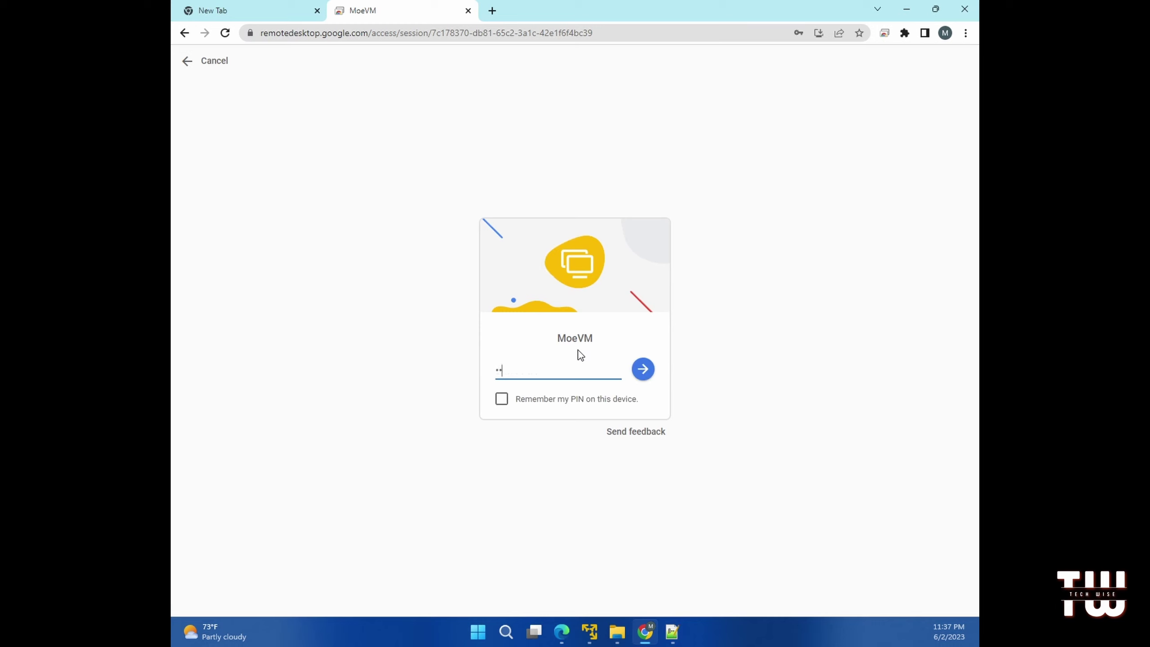
{"action": "key", "text": "Return"}
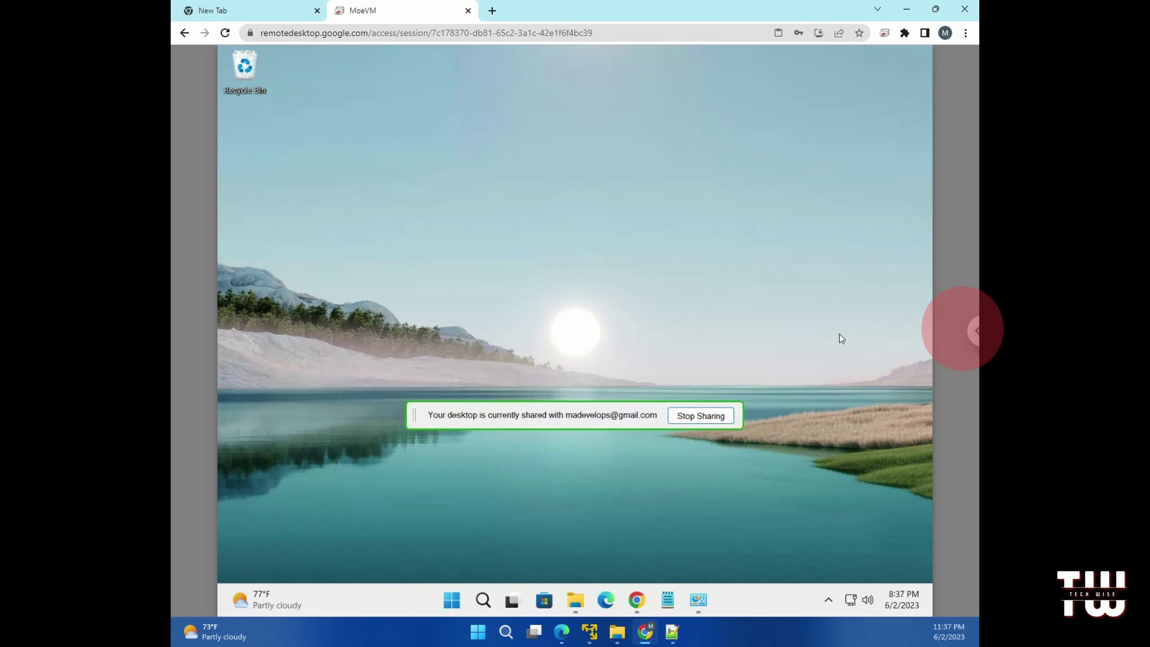
{"action": "left_click", "coordinate": [974, 330]}
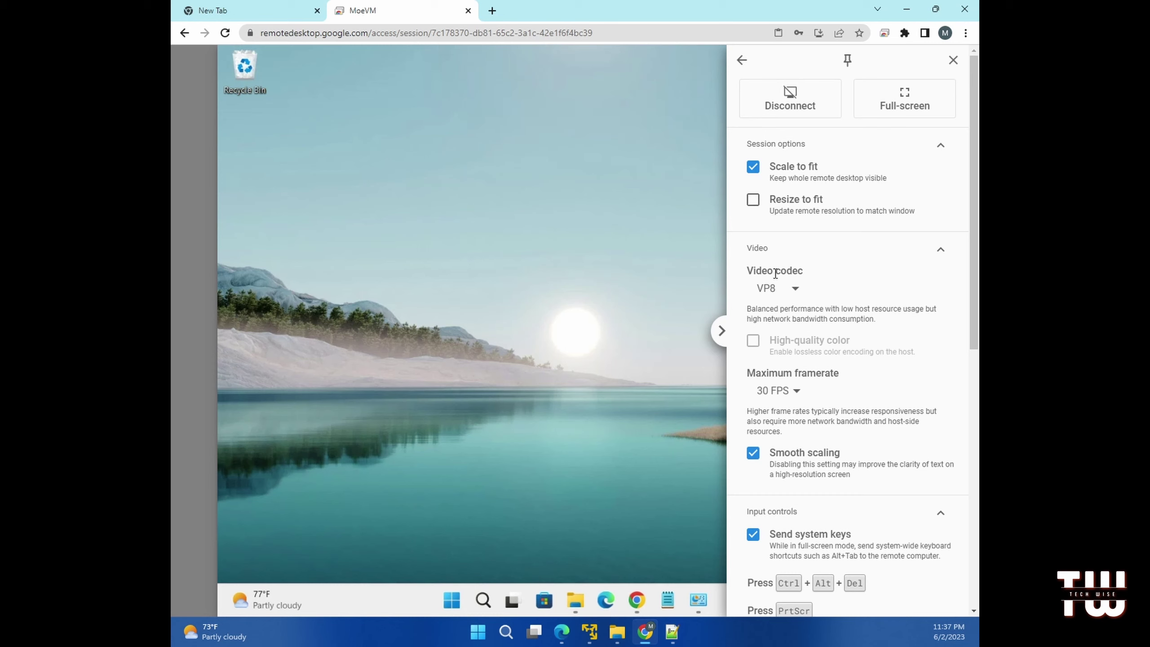
{"action": "left_click", "coordinate": [795, 288]}
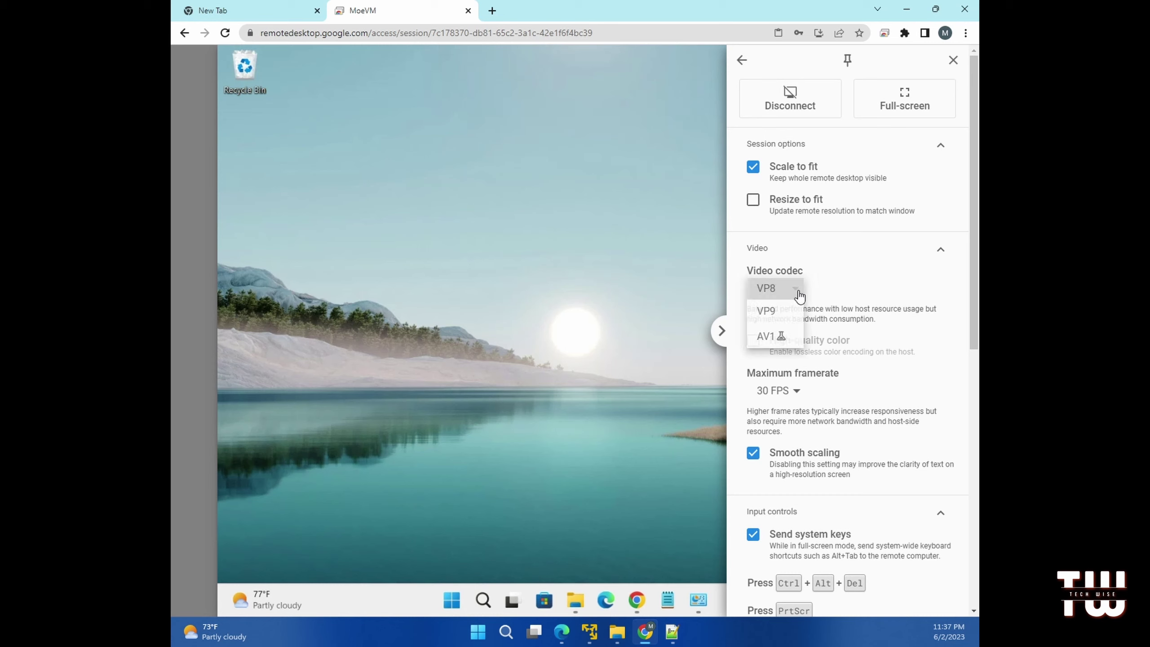
{"action": "left_click", "coordinate": [797, 295]}
{"action": "left_click", "coordinate": [795, 392]}
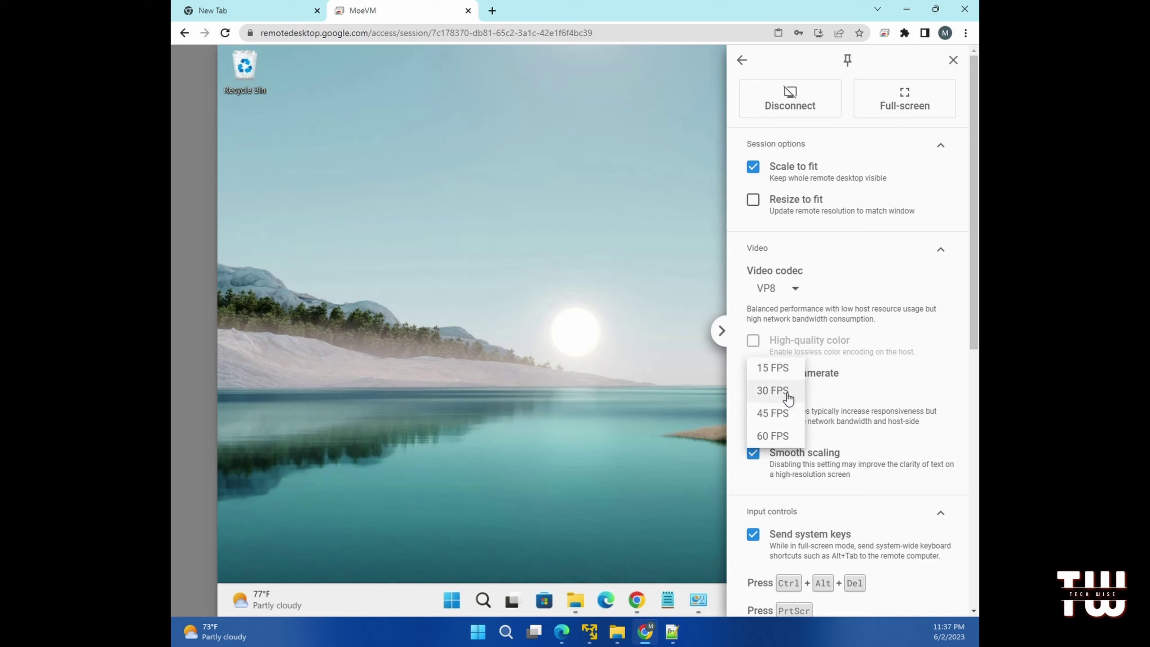
{"action": "left_click", "coordinate": [800, 394]}
{"action": "scroll", "coordinate": [801, 397], "scroll_direction": "down", "scroll_amount": 1}
{"action": "scroll", "coordinate": [801, 397], "scroll_direction": "down", "scroll_amount": 5}
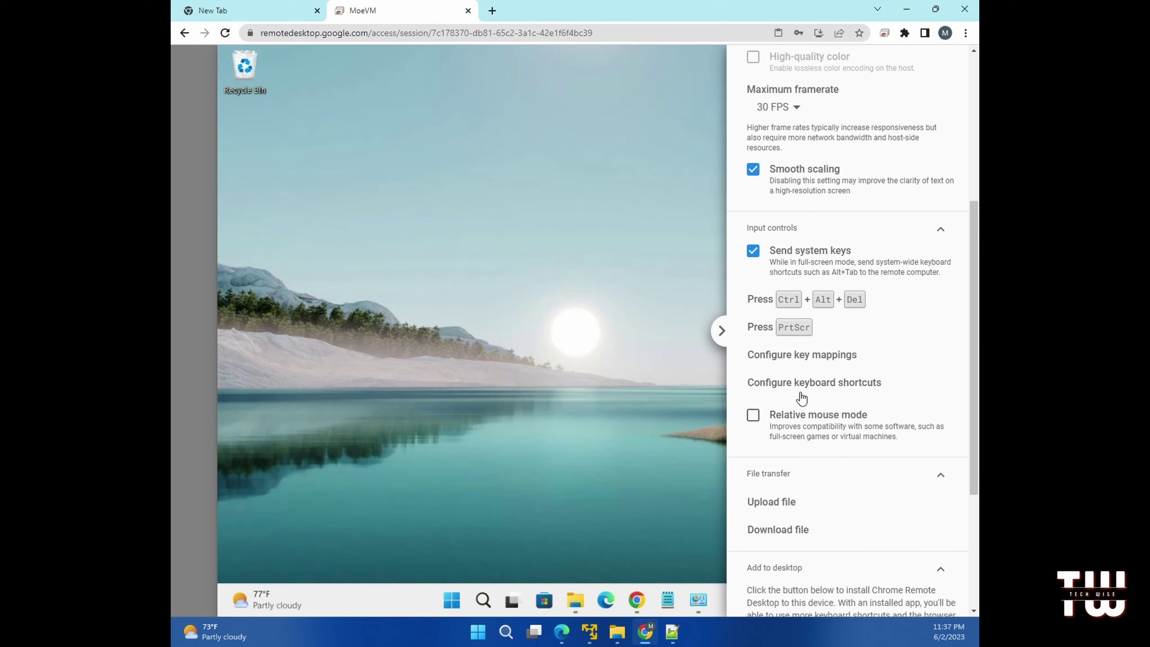
{"action": "scroll", "coordinate": [801, 397], "scroll_direction": "down", "scroll_amount": 1}
{"action": "scroll", "coordinate": [801, 398], "scroll_direction": "down", "scroll_amount": 3}
{"action": "scroll", "coordinate": [802, 397], "scroll_direction": "up", "scroll_amount": 3}
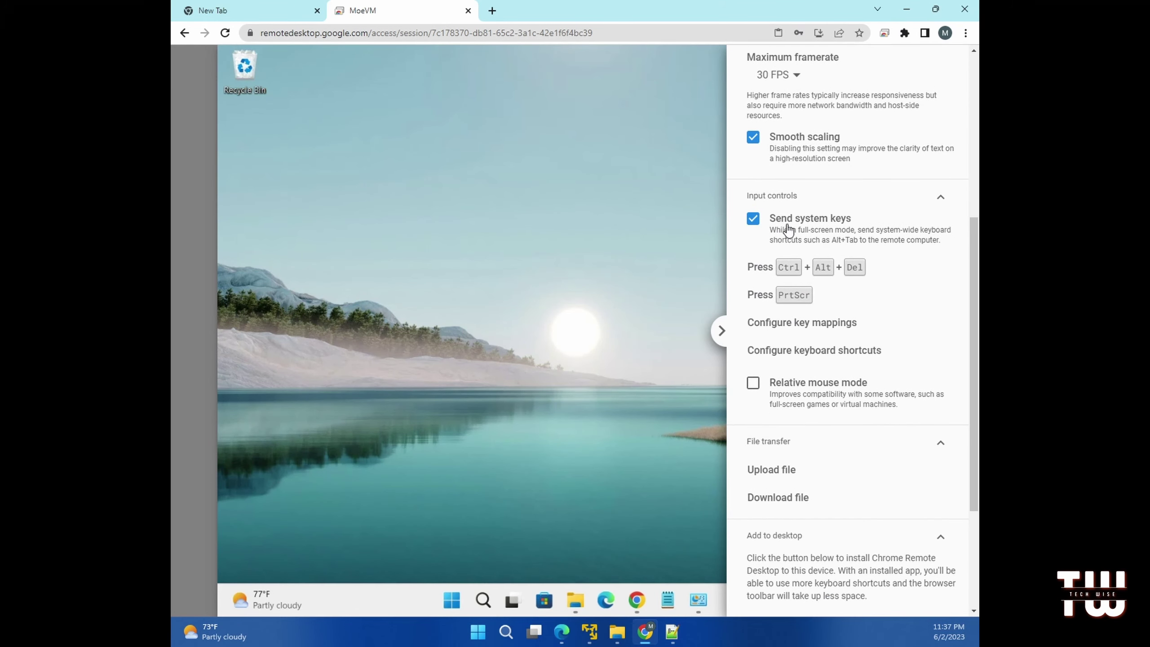
{"action": "left_click", "coordinate": [753, 219]}
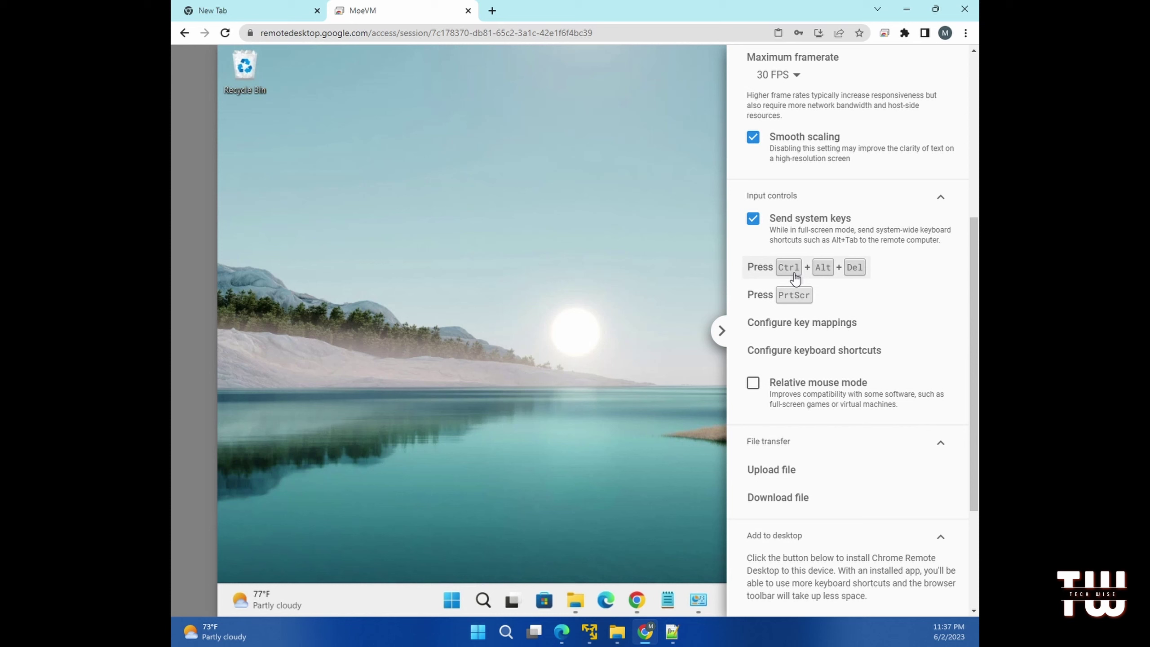
{"action": "scroll", "coordinate": [780, 449], "scroll_direction": "down", "scroll_amount": 1}
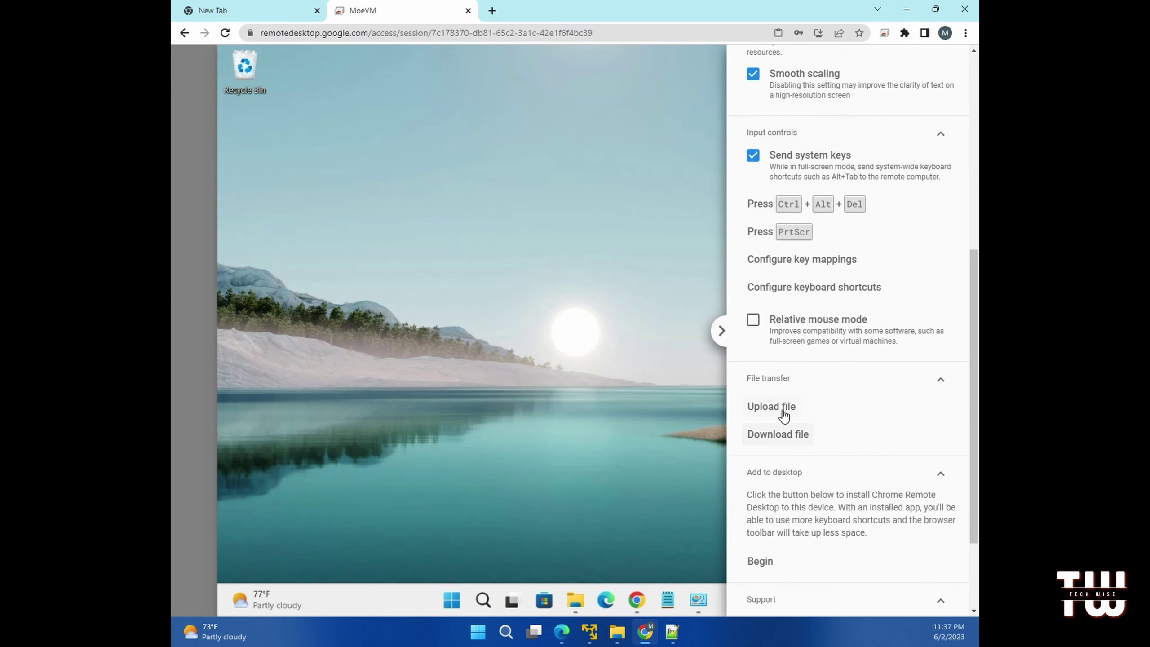
Download Sample Data.txt from the remote Documents, open it locally, then disconnect the session.
{"action": "left_click", "coordinate": [786, 435]}
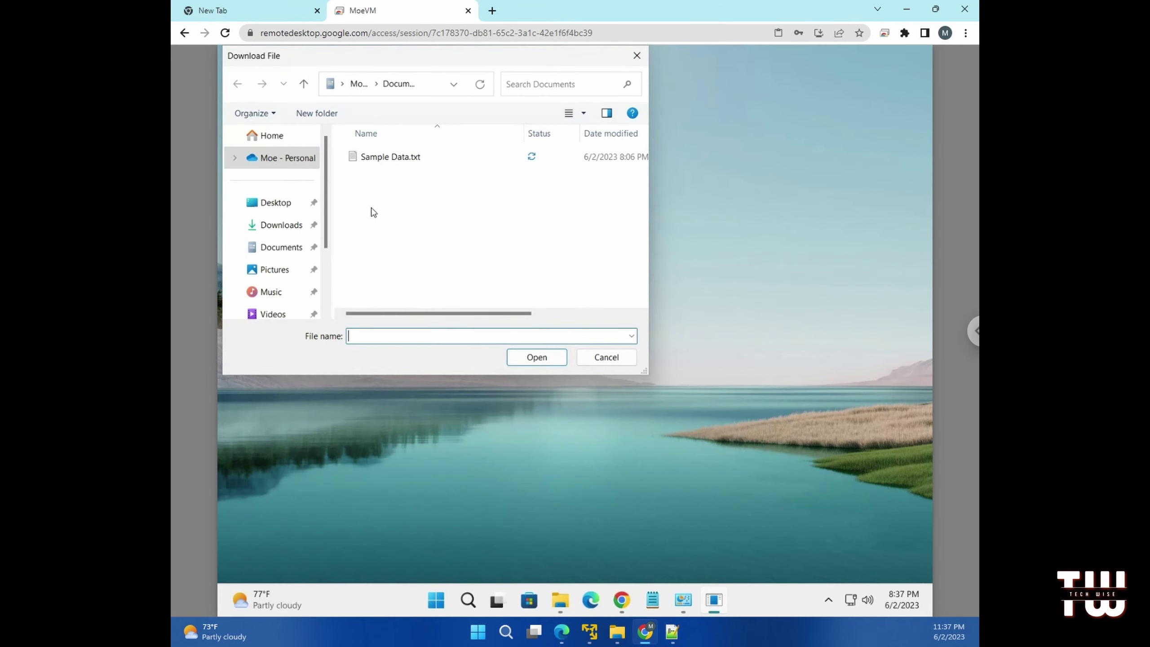
{"action": "double_click", "coordinate": [380, 158]}
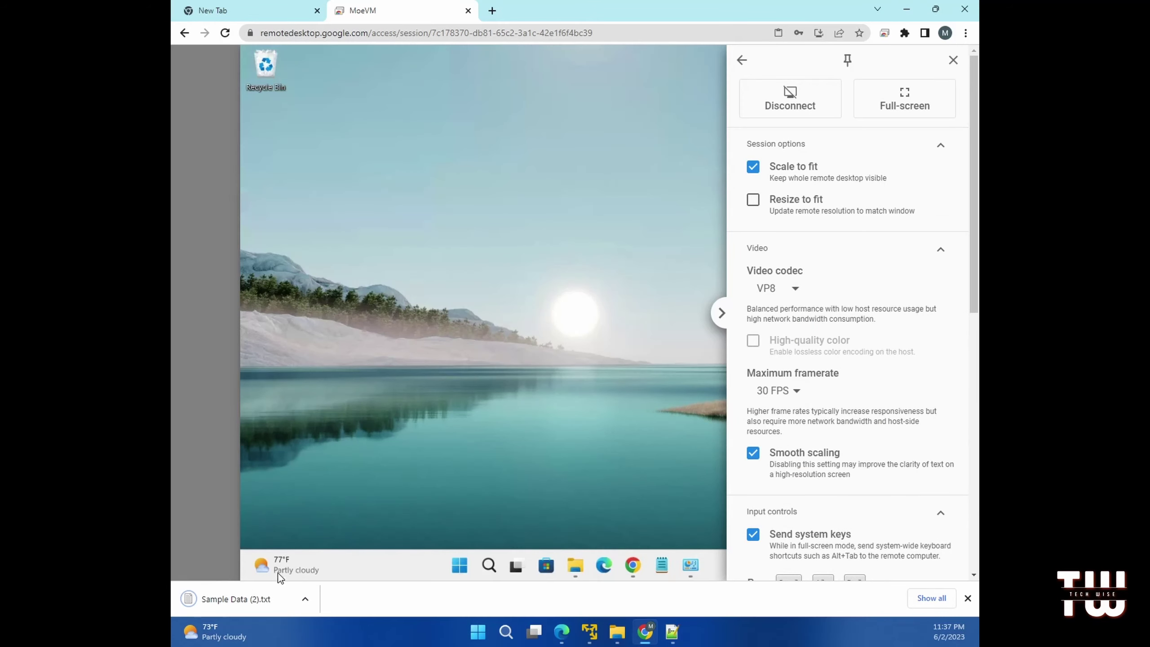
{"action": "left_click", "coordinate": [258, 602]}
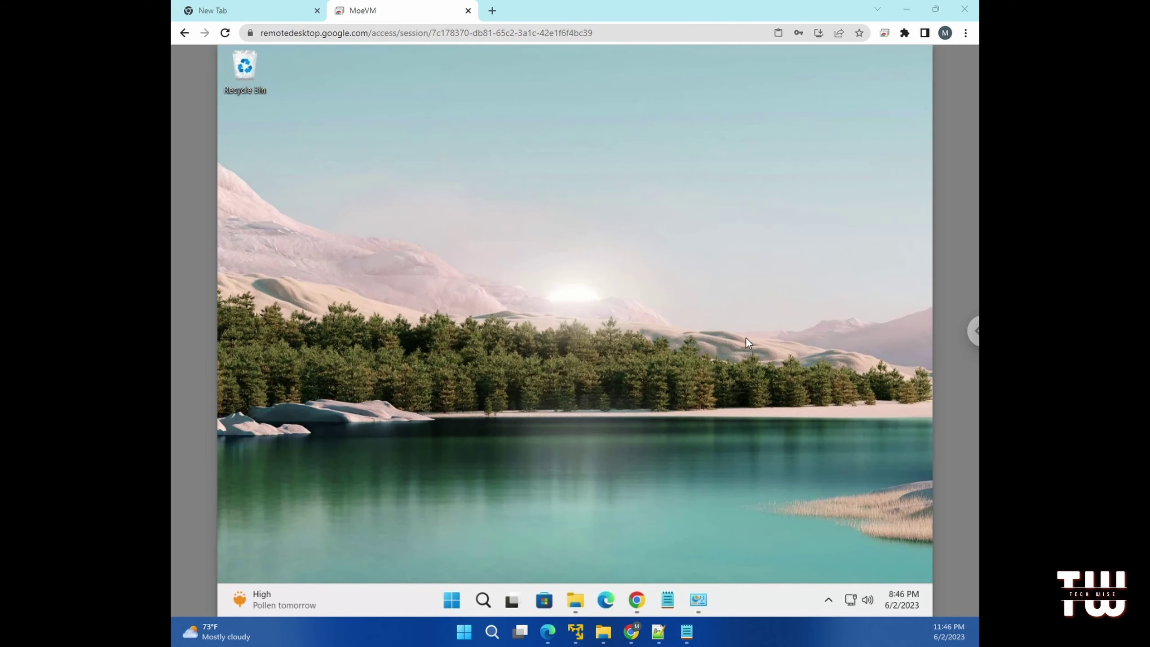
{"action": "left_click", "coordinate": [971, 331]}
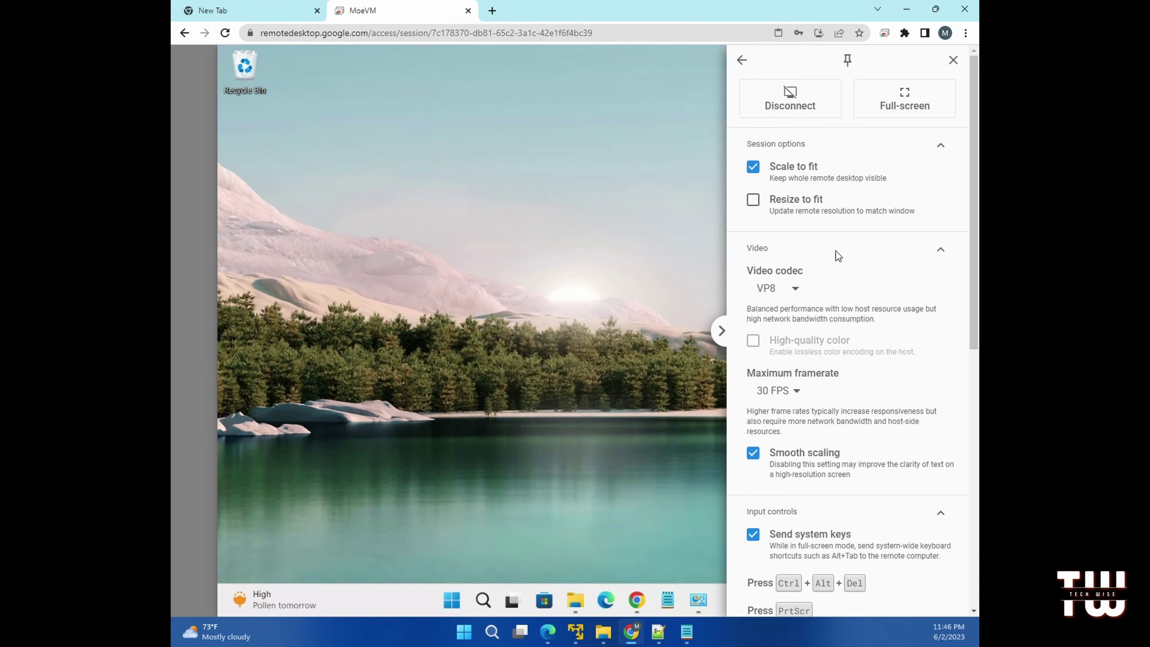
{"action": "left_click", "coordinate": [794, 107]}
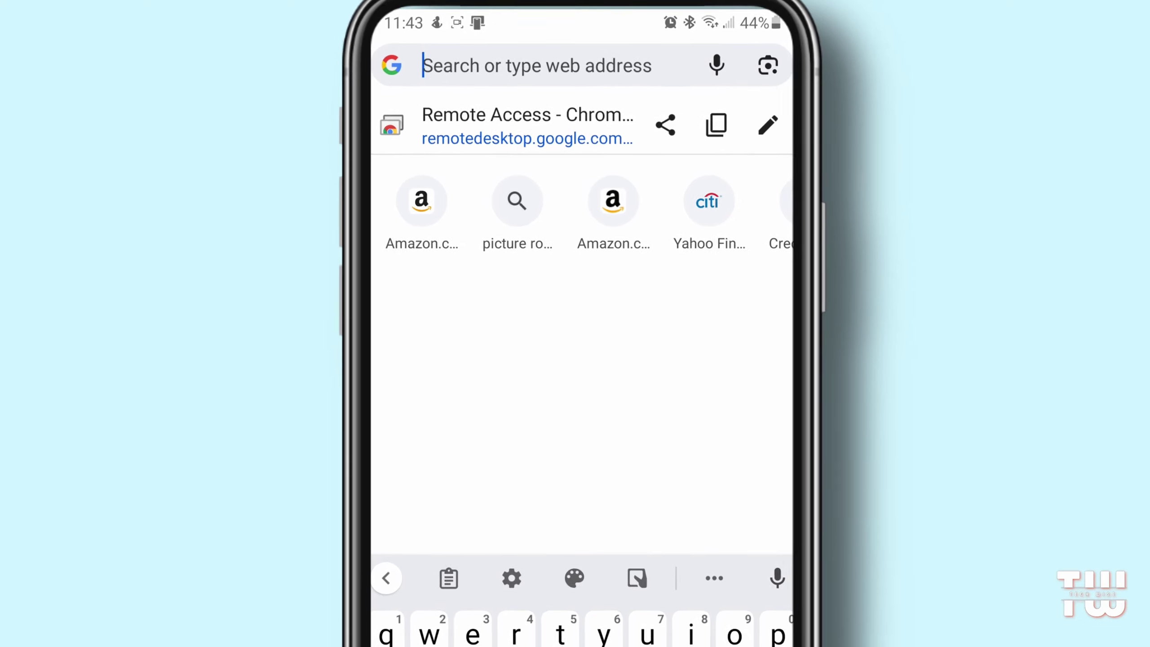
On the phone, find Chrome Remote Desktop, choose MoeVM and connect by entering its PIN.
{"action": "type", "text": "chr"}
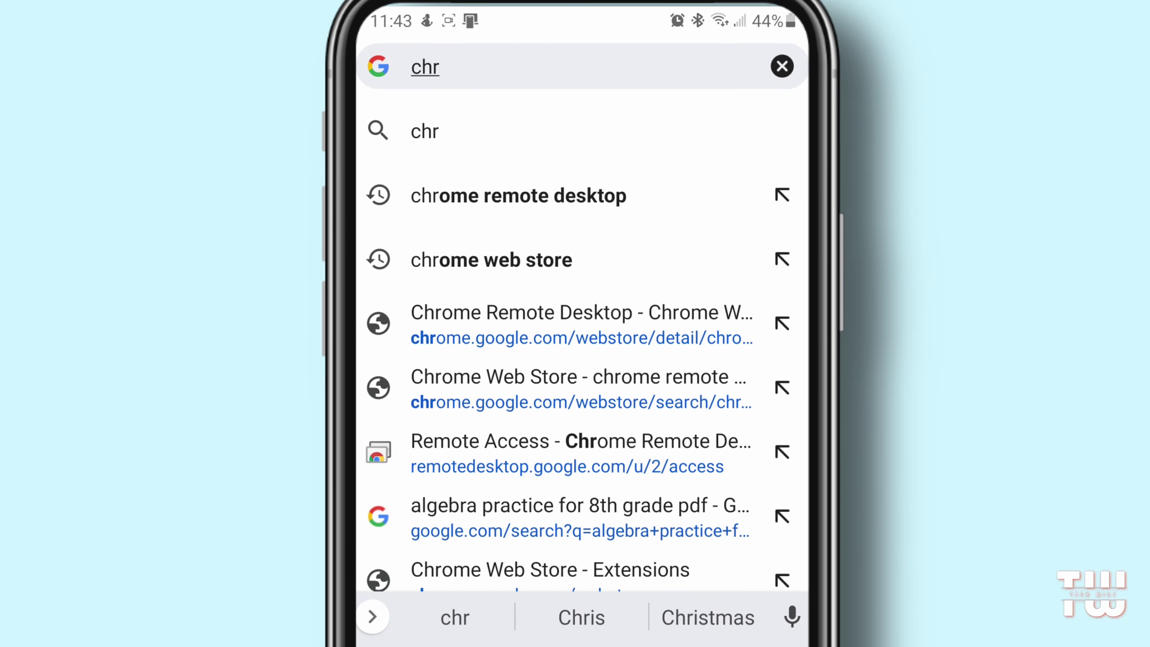
{"action": "left_click", "coordinate": [519, 196]}
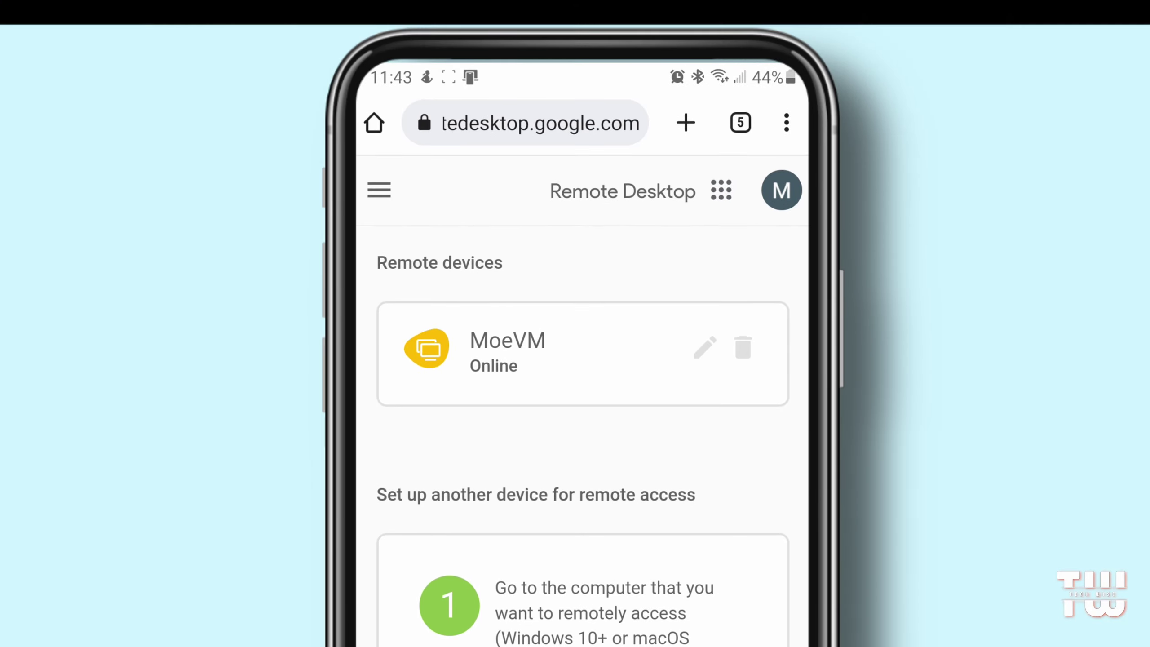
{"action": "left_click", "coordinate": [508, 348]}
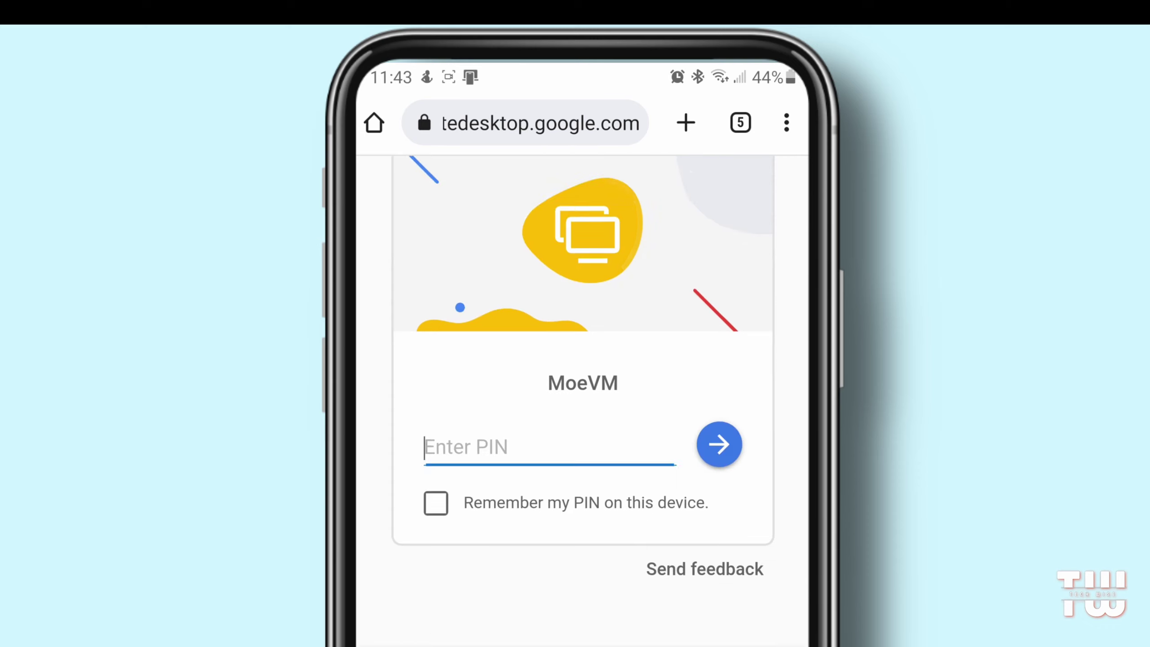
{"action": "key", "text": "Return"}
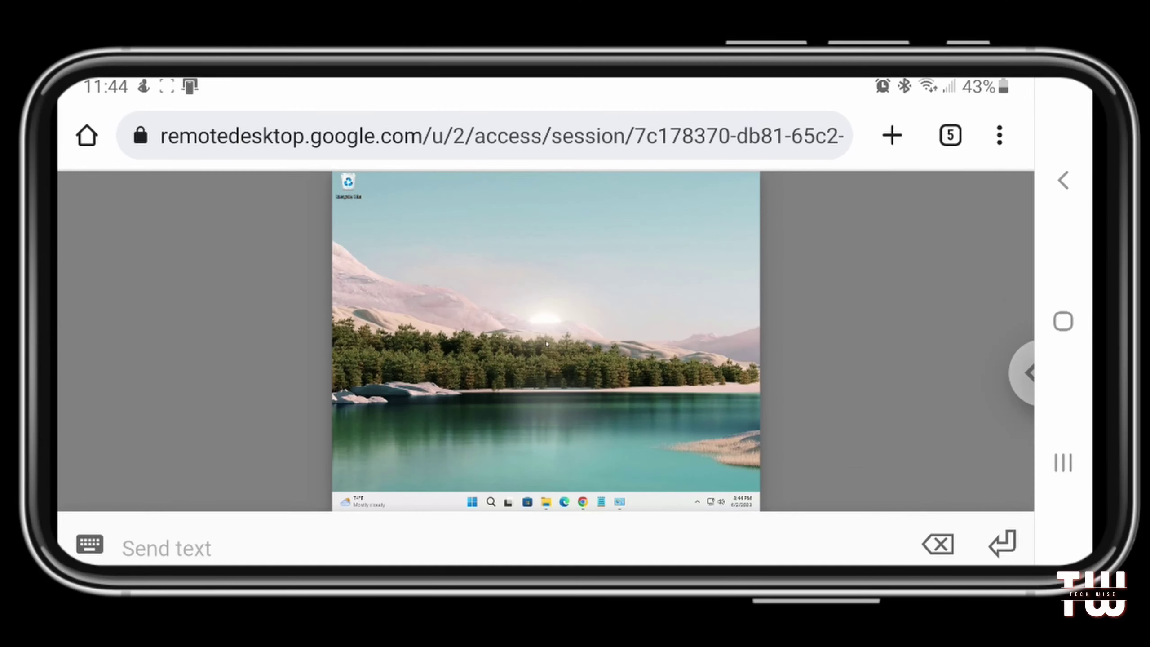
Zoom the phone's remote view, go to Documents in File Explorer and open Sample Data.txt.
{"action": "scroll", "coordinate": [545, 339], "scroll_direction": "up", "scroll_amount": 5}
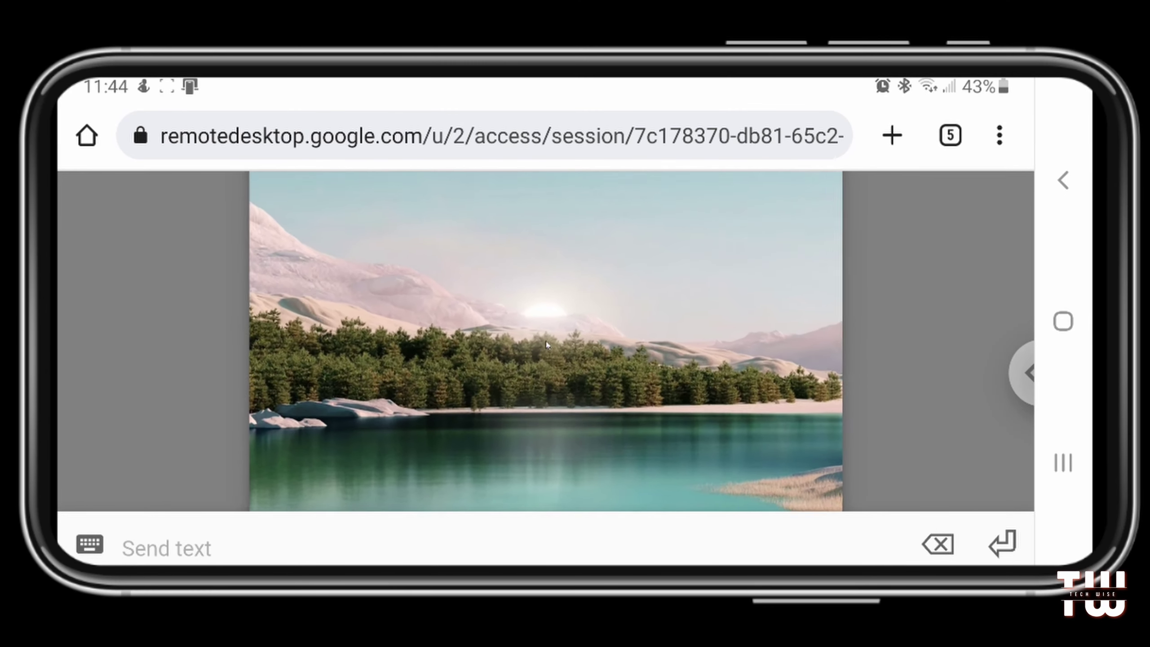
{"action": "scroll", "coordinate": [585, 318], "scroll_direction": "down", "scroll_amount": 3}
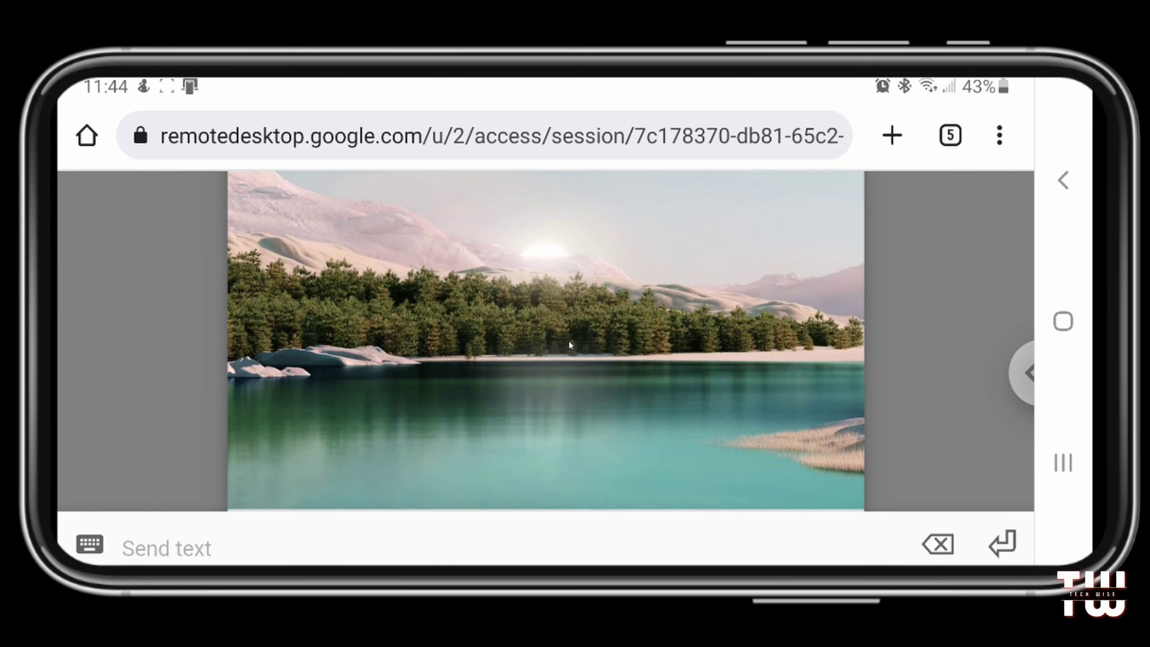
{"action": "left_click", "coordinate": [397, 347]}
{"action": "scroll", "coordinate": [546, 340], "scroll_direction": "up", "scroll_amount": 2}
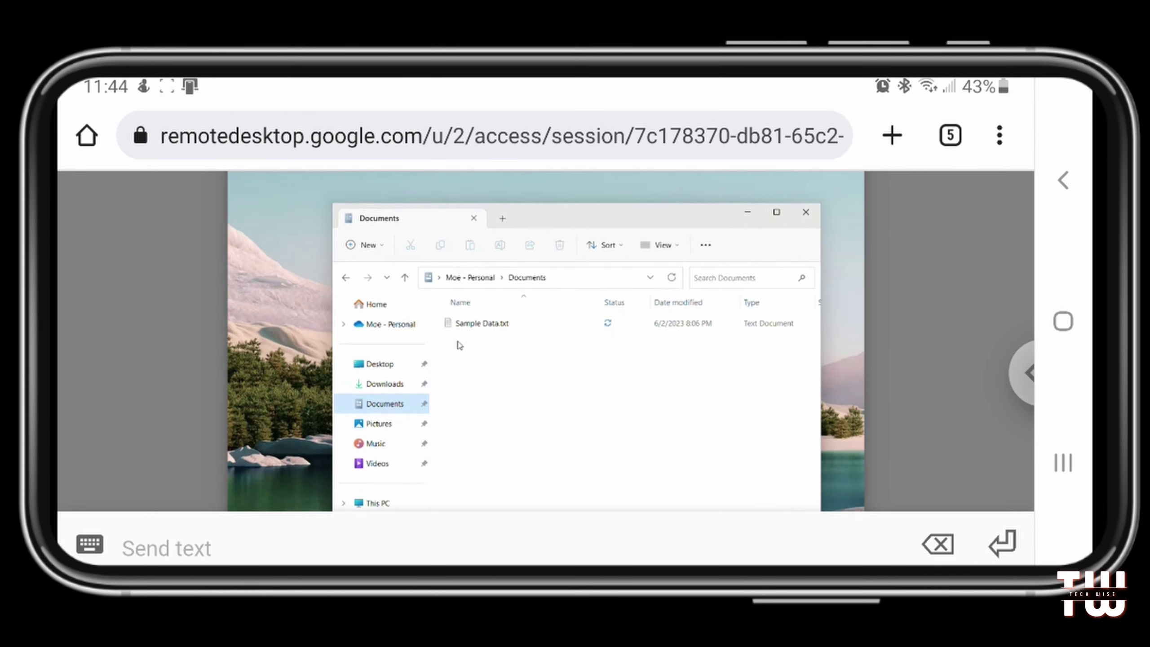
{"action": "left_click", "coordinate": [475, 343]}
{"action": "double_click", "coordinate": [475, 342]}
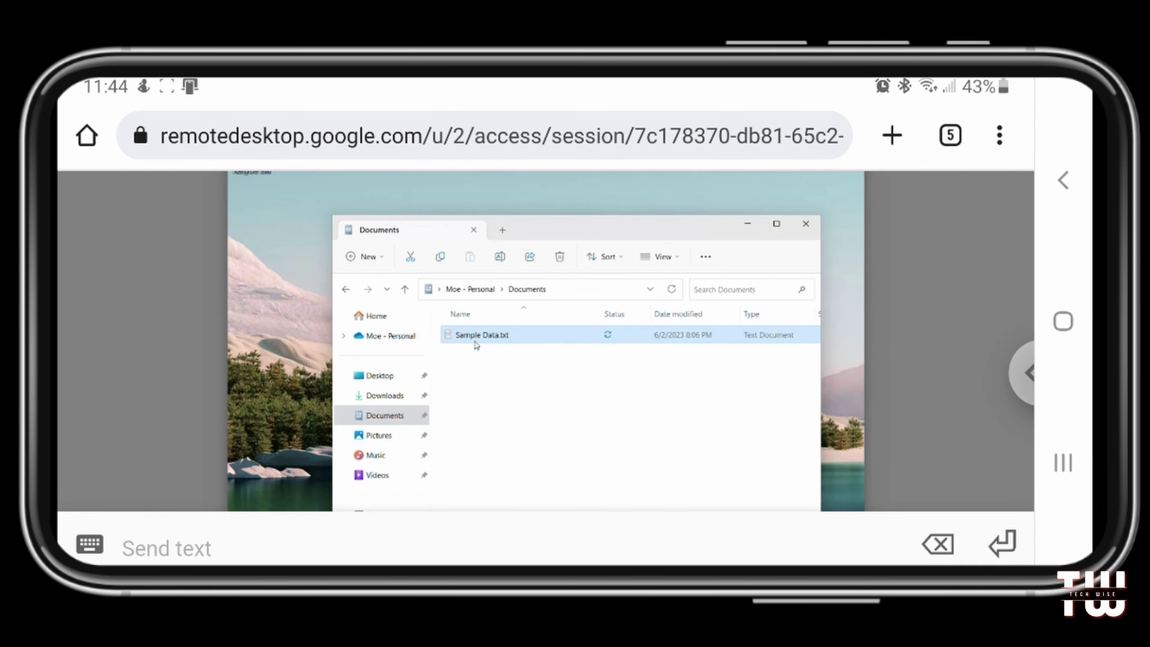